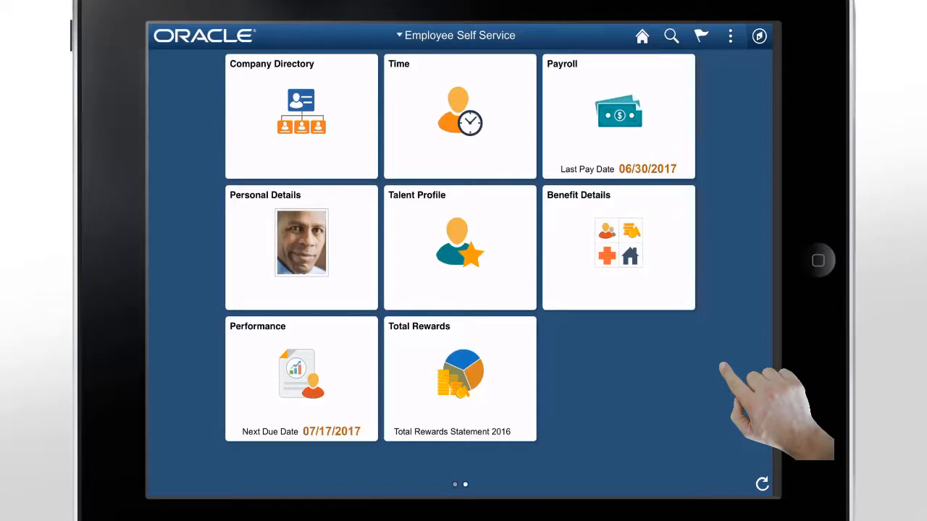
Go from the Benefit Details tile to the Life Events page.
{"action": "left_click", "coordinate": [655, 283]}
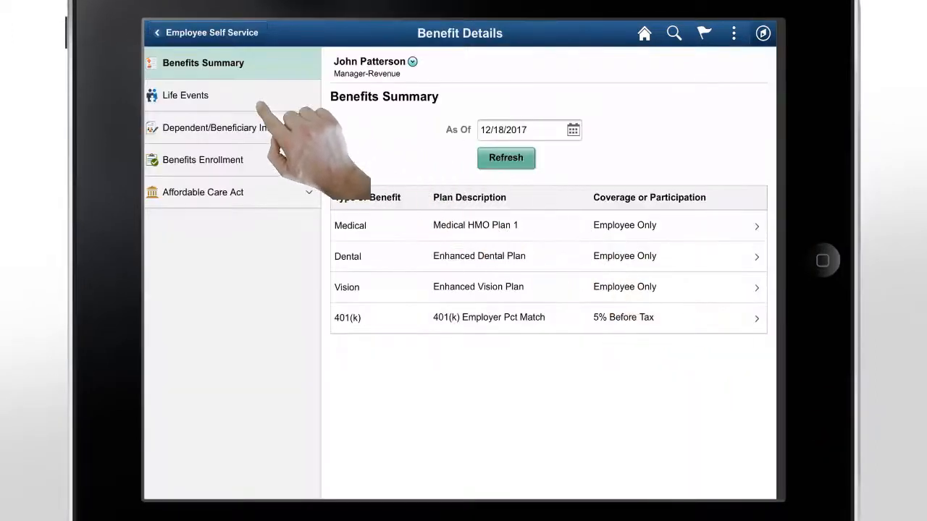
{"action": "left_click", "coordinate": [218, 95]}
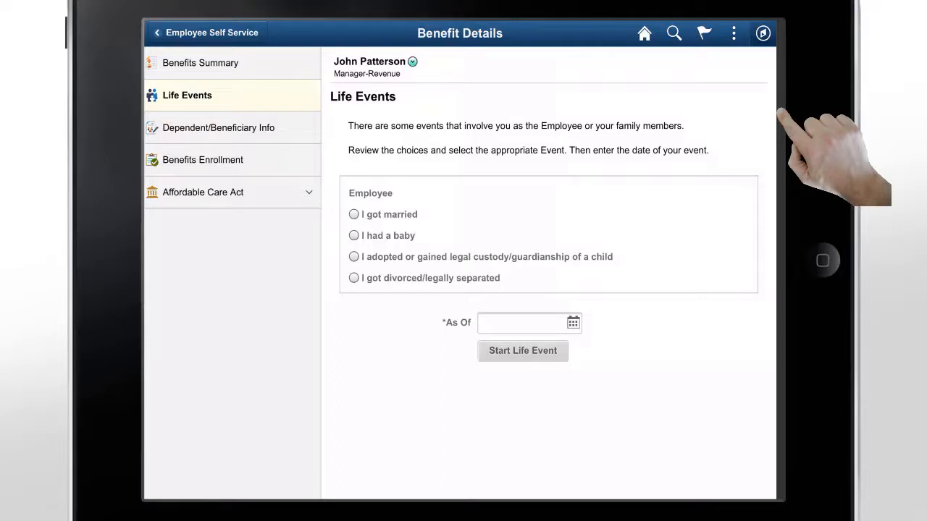
Choose 'I got married' with an As Of date of 12/01/2017 and start the life event.
{"action": "left_click", "coordinate": [353, 215]}
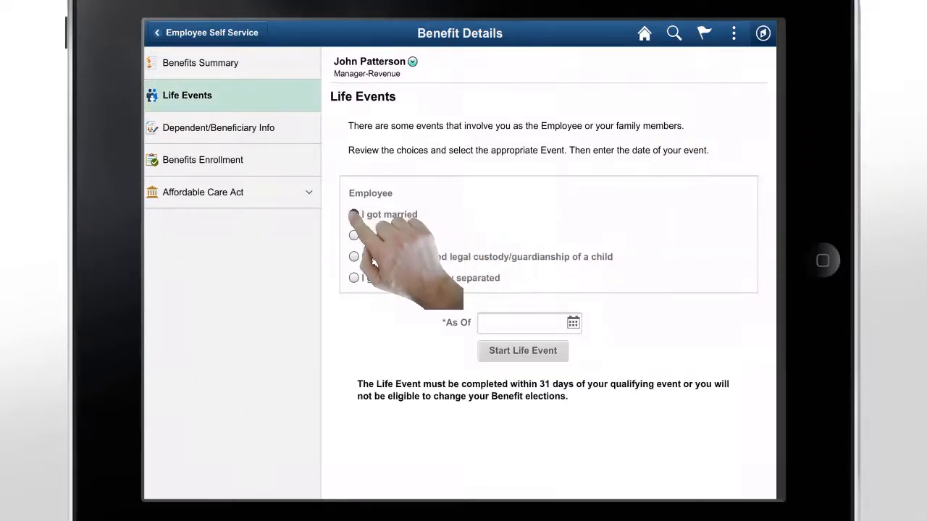
{"action": "left_click", "coordinate": [573, 322]}
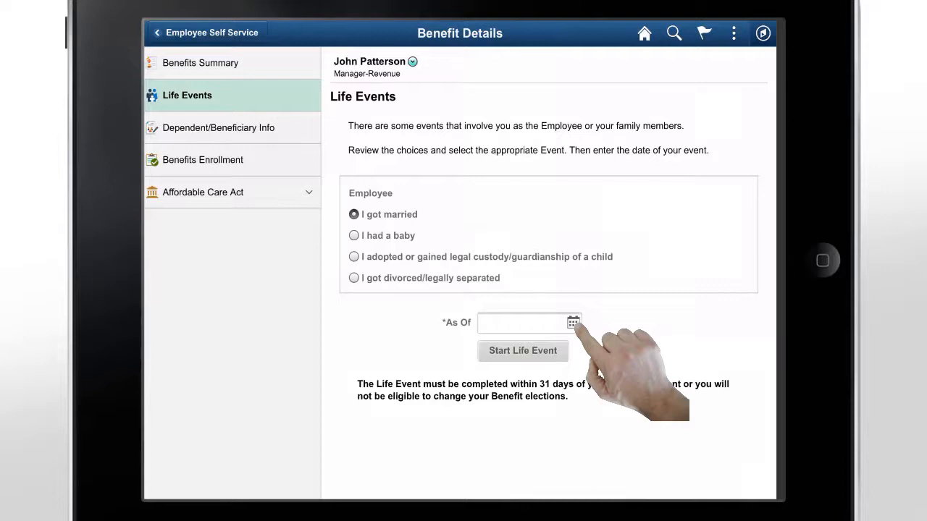
{"action": "left_click", "coordinate": [559, 225]}
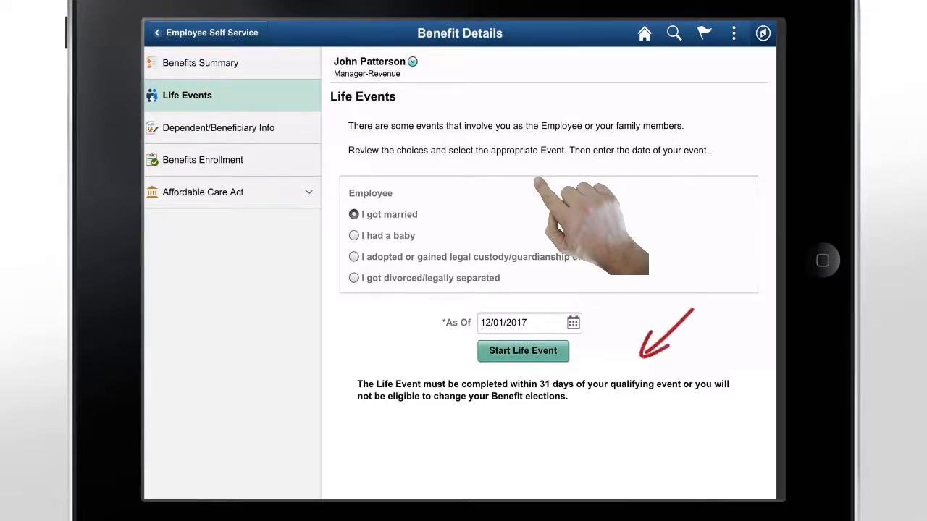
{"action": "left_click", "coordinate": [523, 351]}
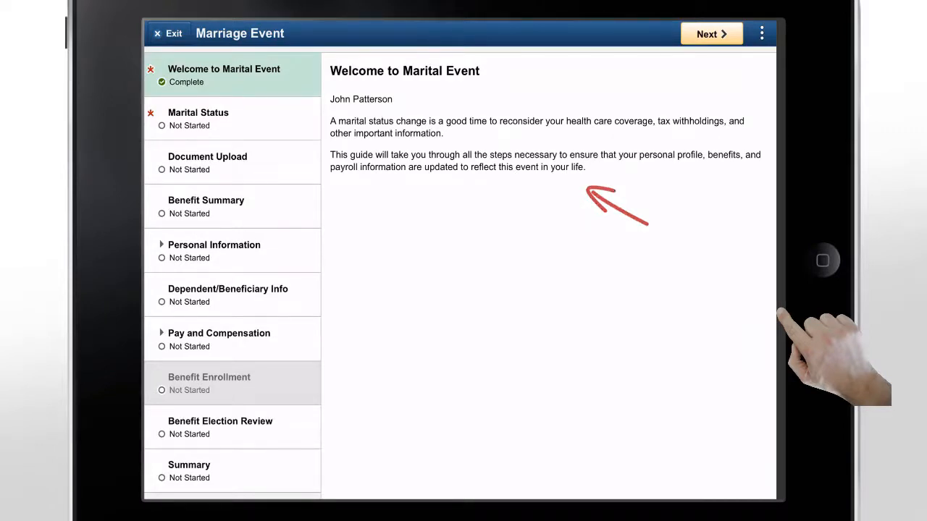
Record the new marital status as Married effective 12/01/2017, save it and continue to Document Upload.
{"action": "left_click", "coordinate": [711, 34]}
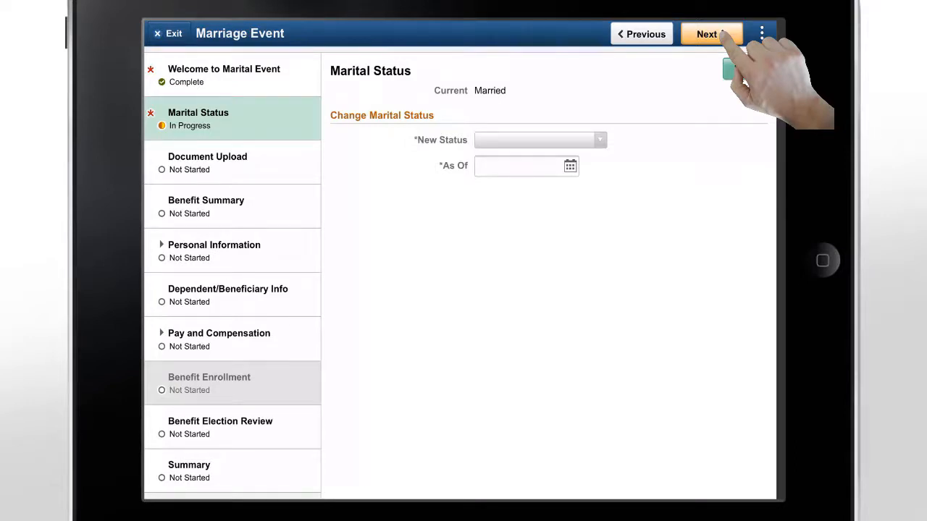
{"action": "left_click", "coordinate": [599, 140]}
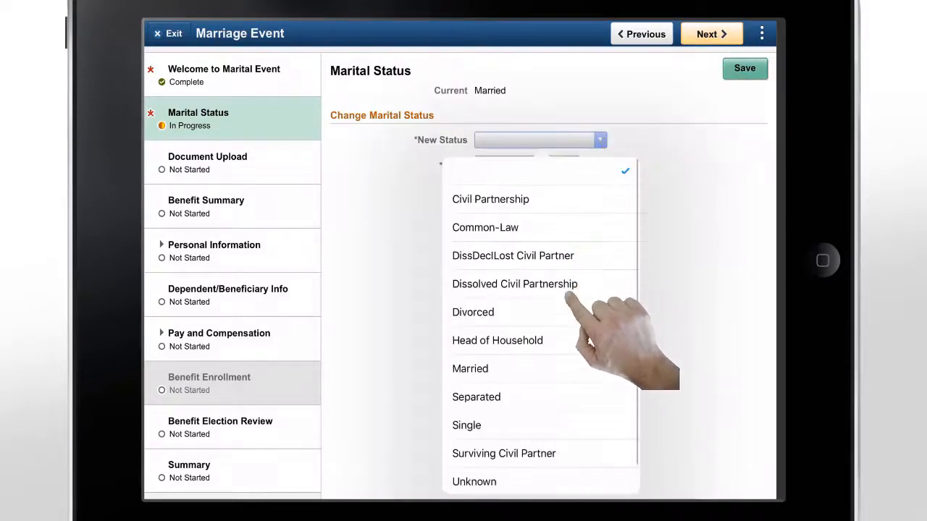
{"action": "left_click", "coordinate": [507, 369]}
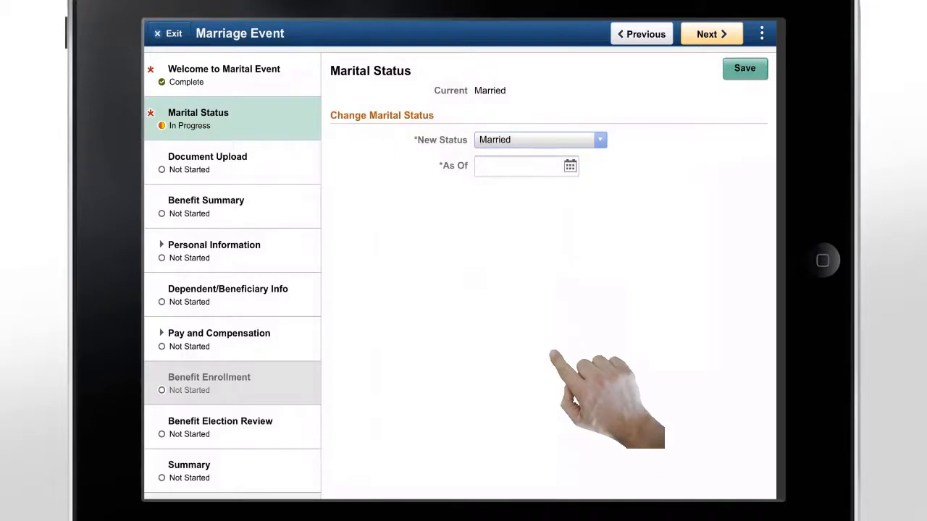
{"action": "left_click", "coordinate": [570, 165]}
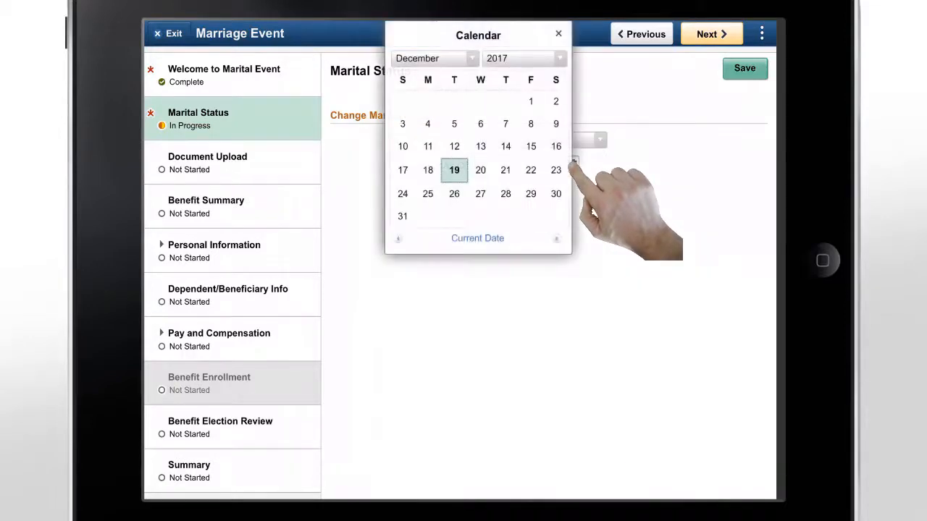
{"action": "left_click", "coordinate": [531, 102]}
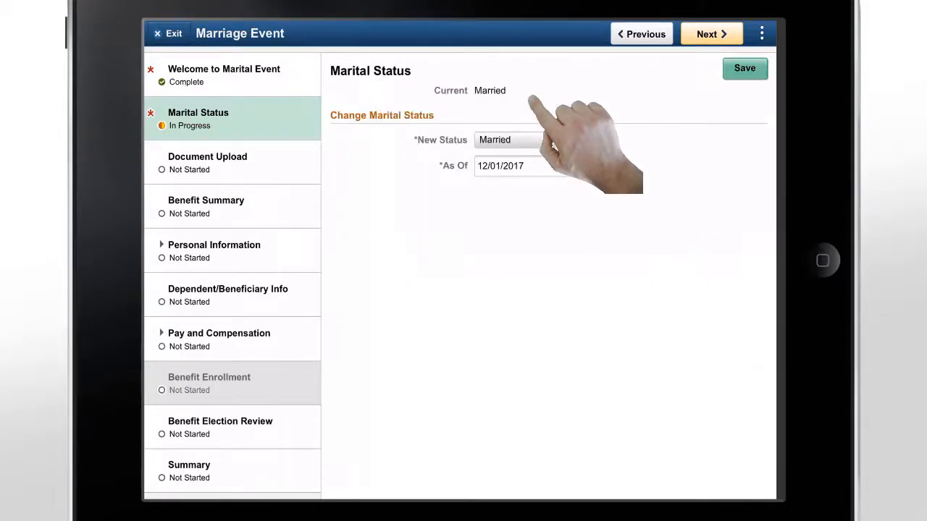
{"action": "left_click", "coordinate": [744, 68]}
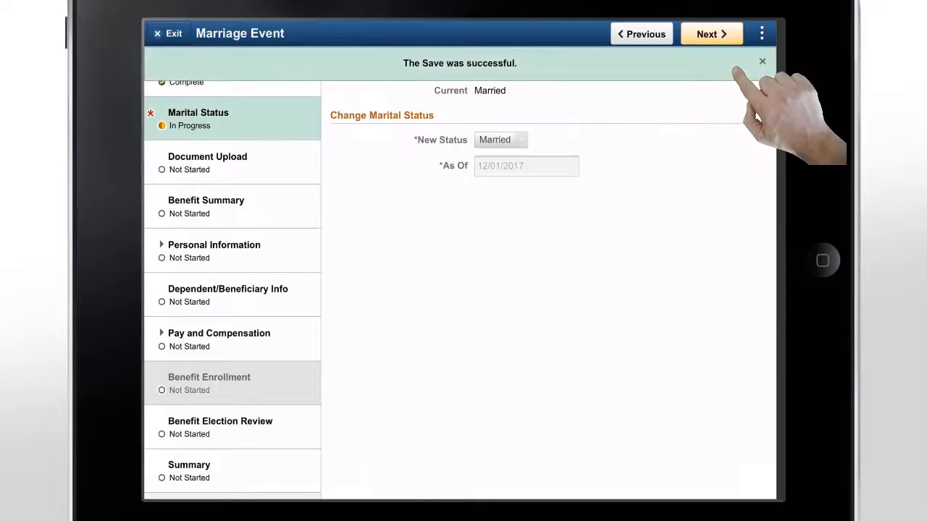
{"action": "left_click", "coordinate": [707, 34]}
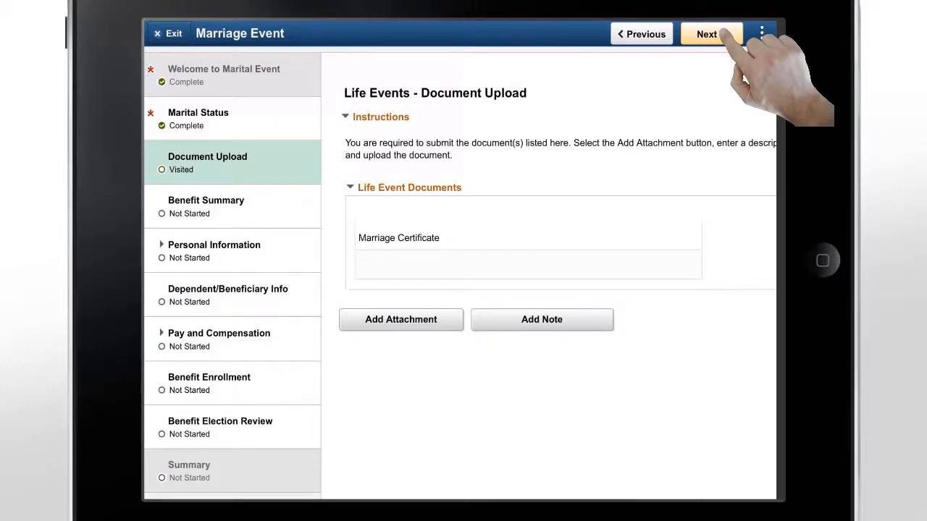
Start a new attachment with the subject 'Marriage certificate'.
{"action": "left_click", "coordinate": [402, 319]}
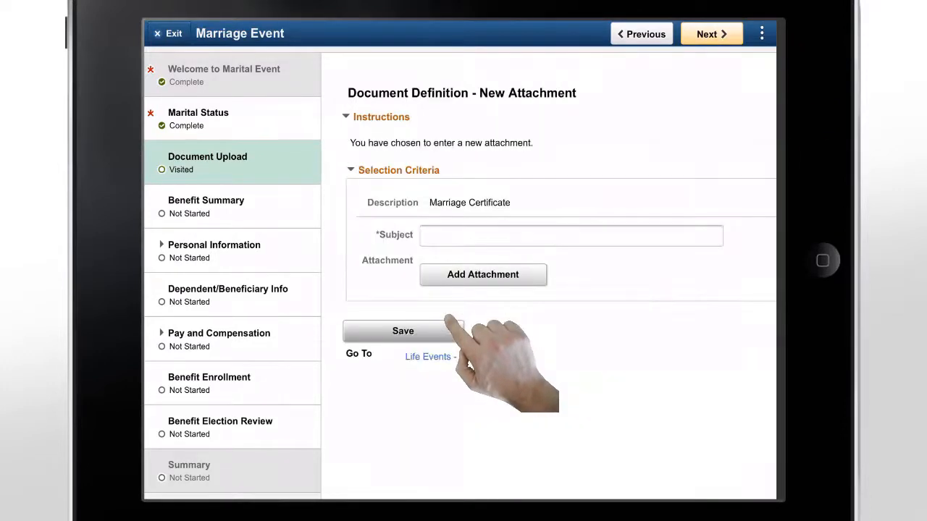
{"action": "left_click", "coordinate": [435, 235]}
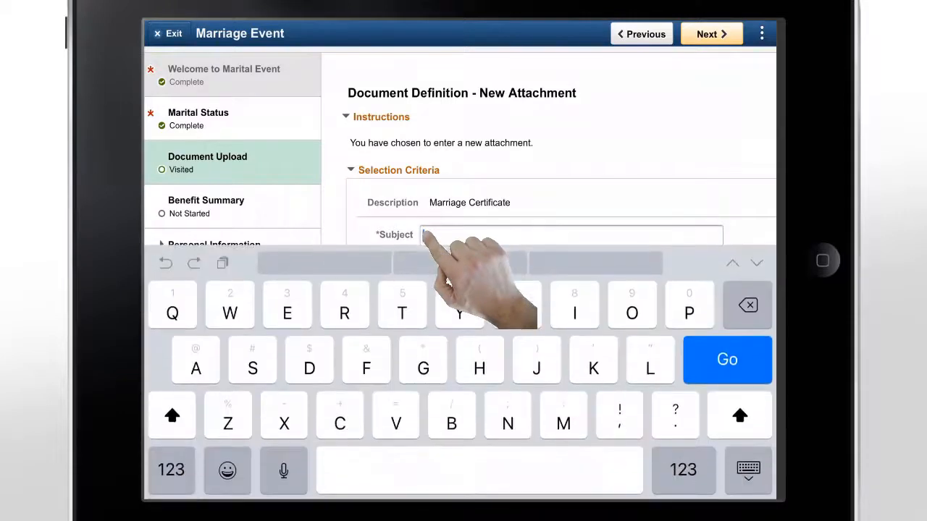
{"action": "type", "text": "Marriage"}
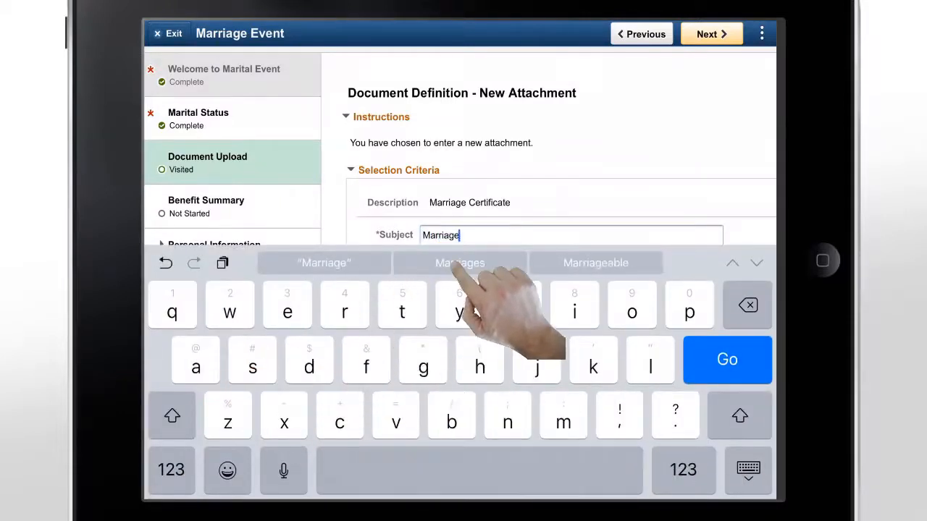
{"action": "type", "text": " certi"}
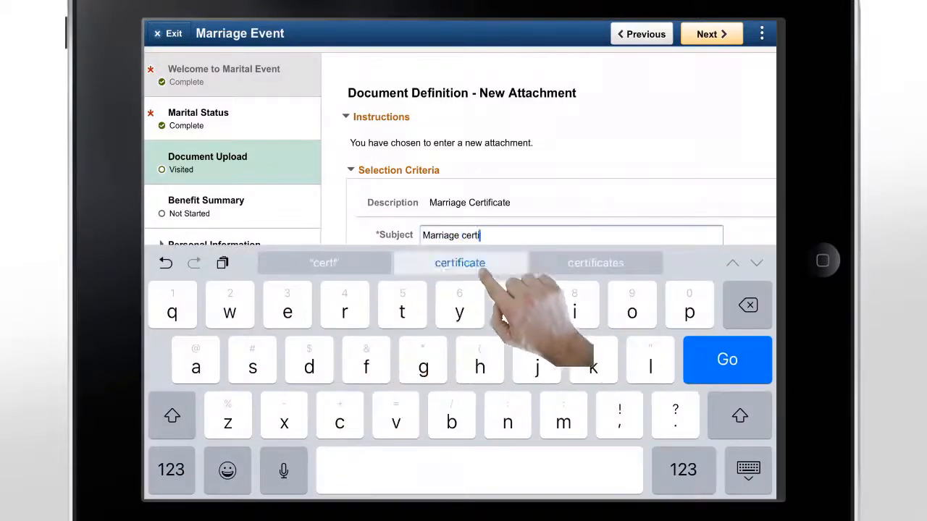
{"action": "left_click", "coordinate": [460, 263]}
{"action": "left_click", "coordinate": [727, 359]}
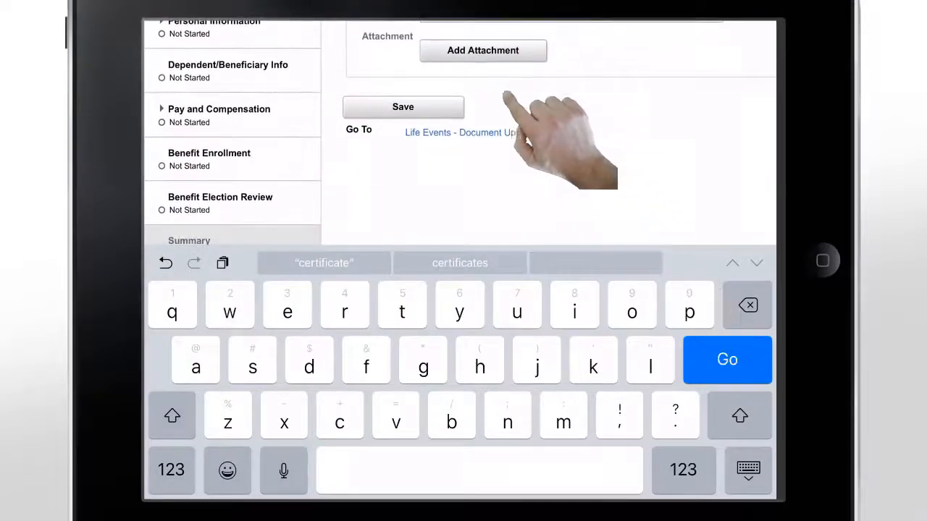
Attach the marriage certificate file and save the attachment.
{"action": "left_click", "coordinate": [483, 50]}
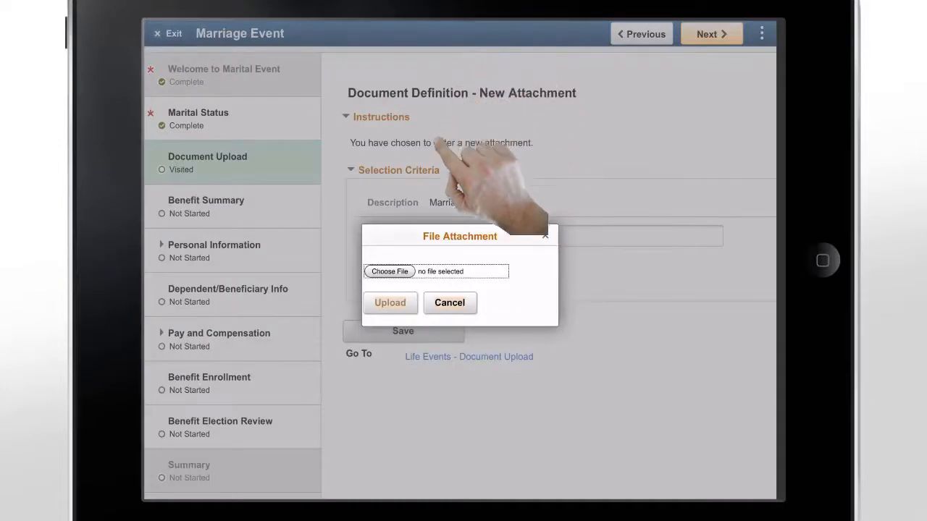
{"action": "left_click", "coordinate": [389, 270]}
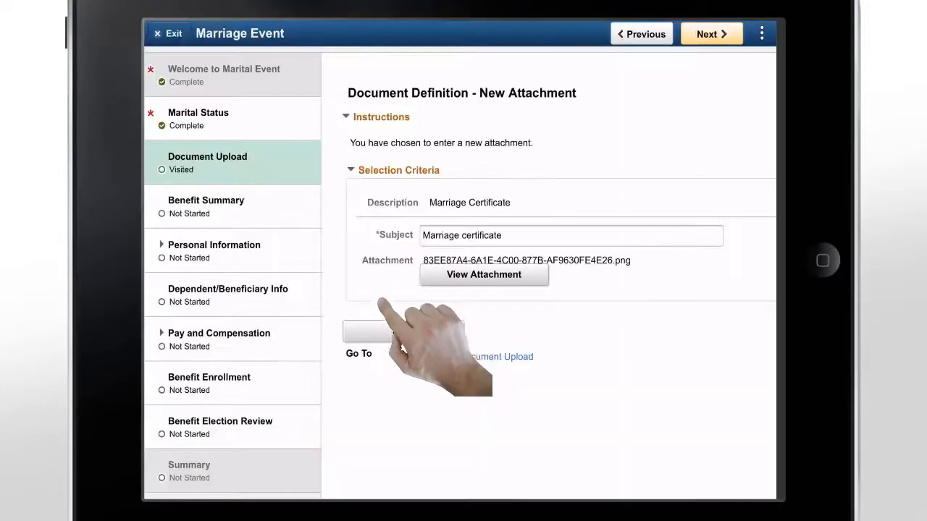
{"action": "left_click", "coordinate": [402, 331]}
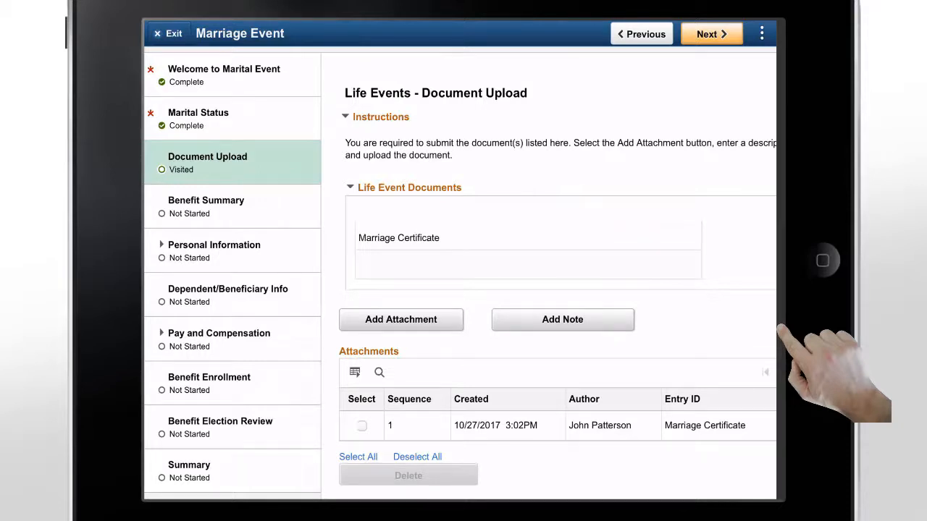
Pass through Benefit Summary and Personal Information to the Dependent/Beneficiary Info step.
{"action": "left_click", "coordinate": [206, 206]}
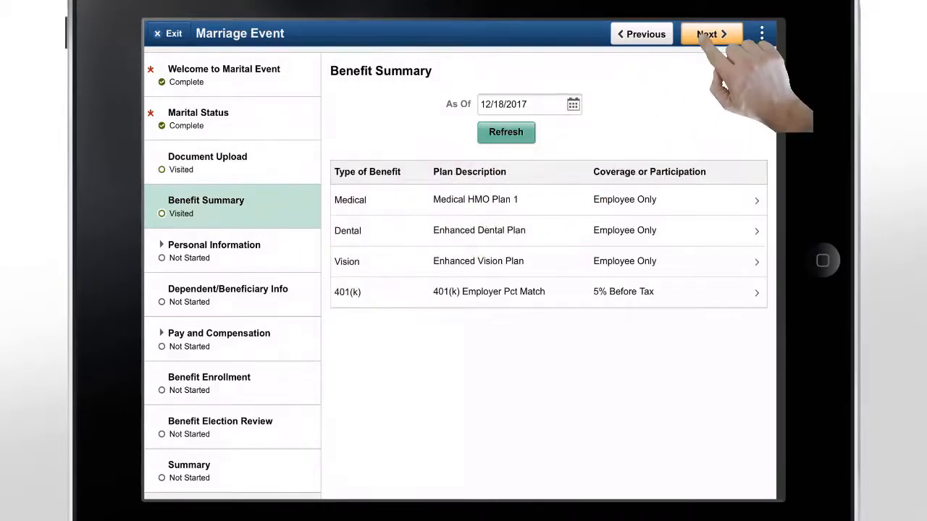
{"action": "left_click", "coordinate": [711, 34]}
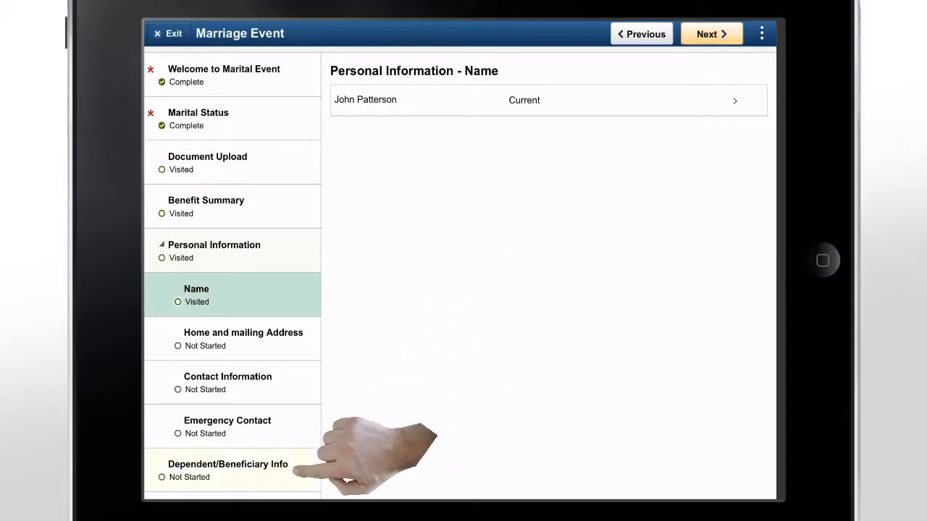
{"action": "left_click", "coordinate": [228, 467]}
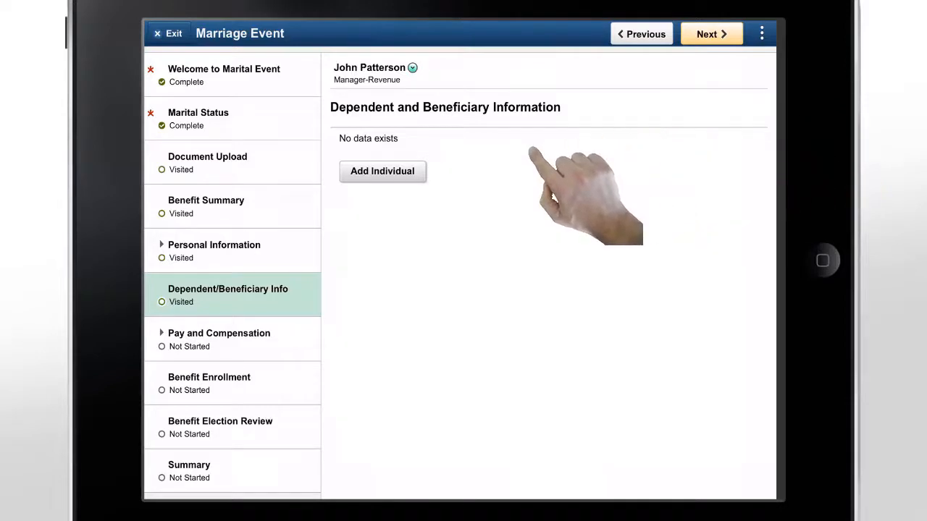
{"action": "left_click", "coordinate": [382, 171]}
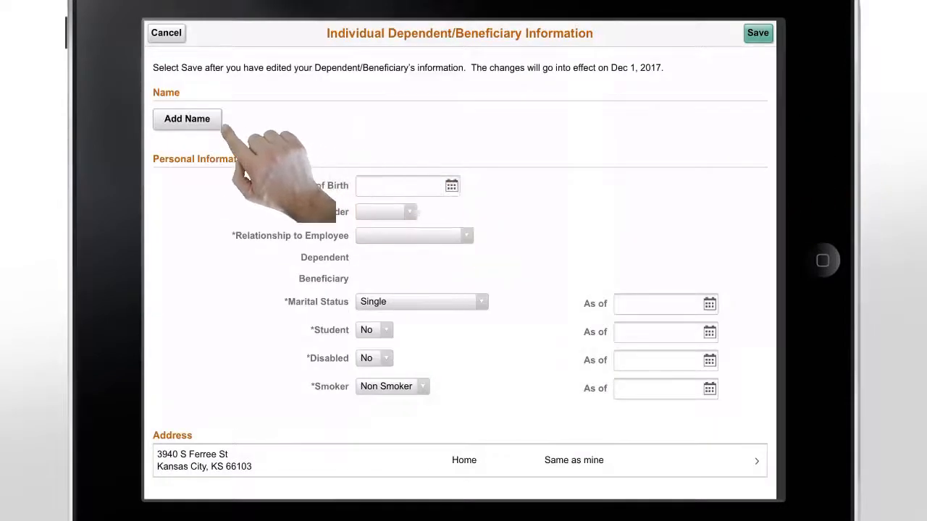
{"action": "left_click", "coordinate": [187, 119]}
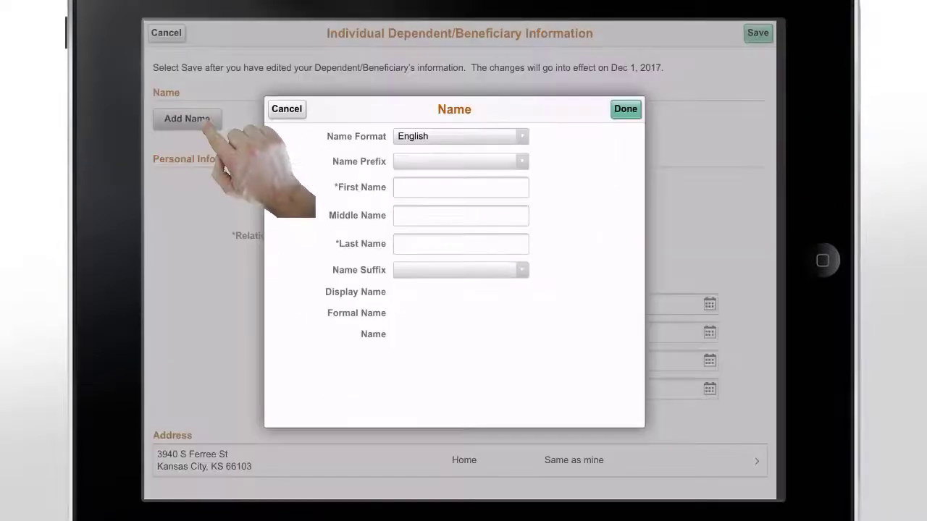
{"action": "left_click", "coordinate": [411, 192]}
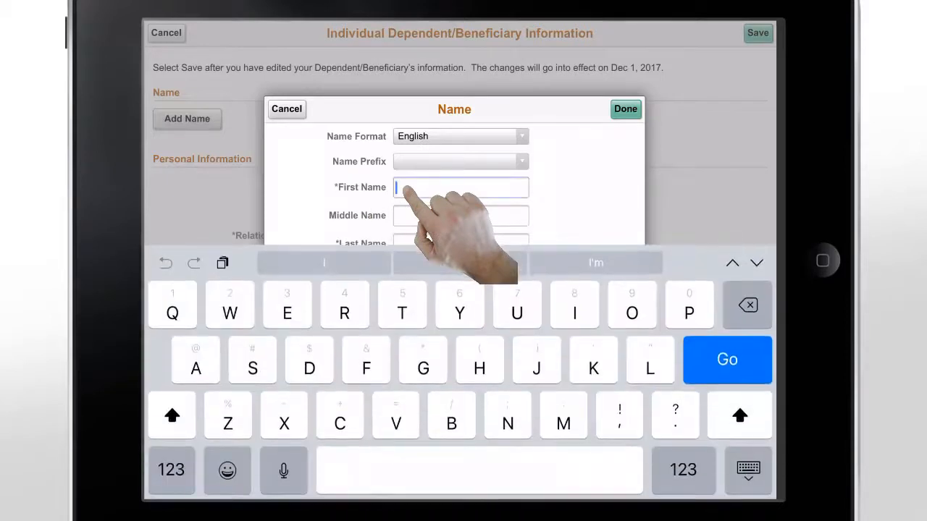
{"action": "left_click", "coordinate": [537, 367]}
{"action": "left_click", "coordinate": [195, 368]}
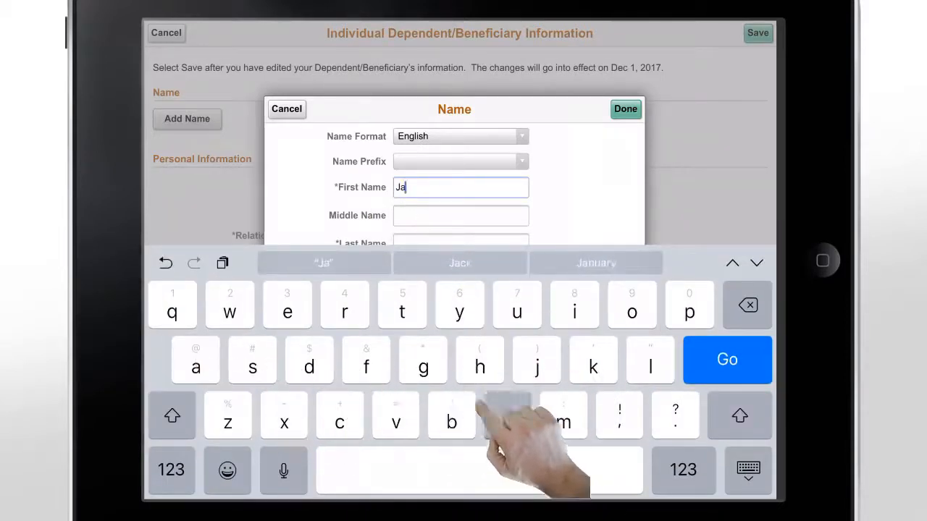
{"action": "left_click", "coordinate": [506, 422]}
{"action": "left_click", "coordinate": [287, 312]}
{"action": "left_click", "coordinate": [434, 243]}
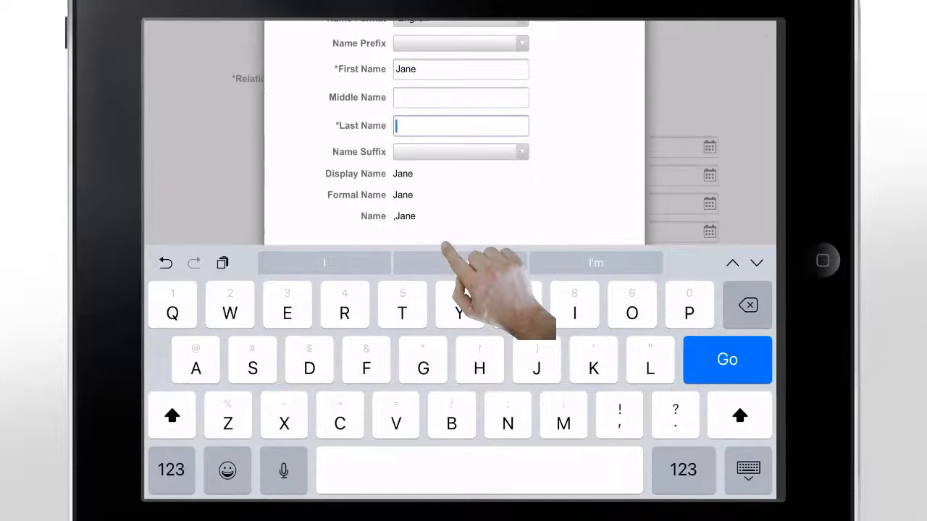
{"action": "left_click", "coordinate": [688, 312]}
{"action": "left_click", "coordinate": [196, 368]}
{"action": "left_click", "coordinate": [402, 312]}
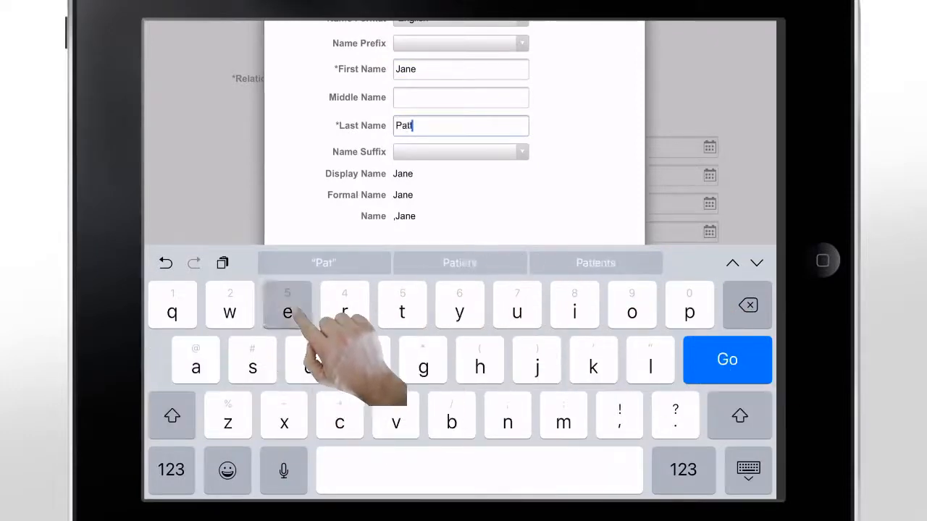
{"action": "left_click", "coordinate": [287, 312]}
{"action": "left_click", "coordinate": [344, 312]}
{"action": "left_click", "coordinate": [252, 368]}
{"action": "left_click", "coordinate": [631, 312]}
{"action": "left_click", "coordinate": [507, 423]}
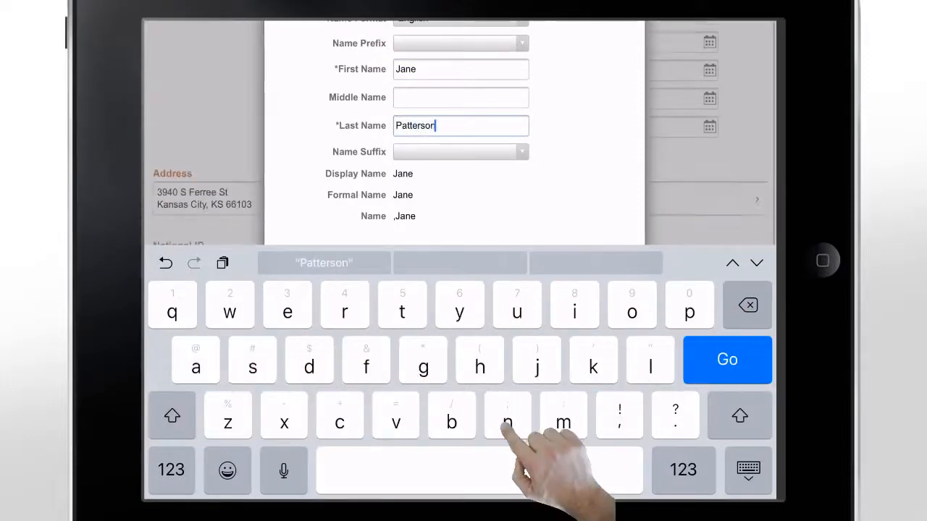
{"action": "left_click", "coordinate": [727, 360]}
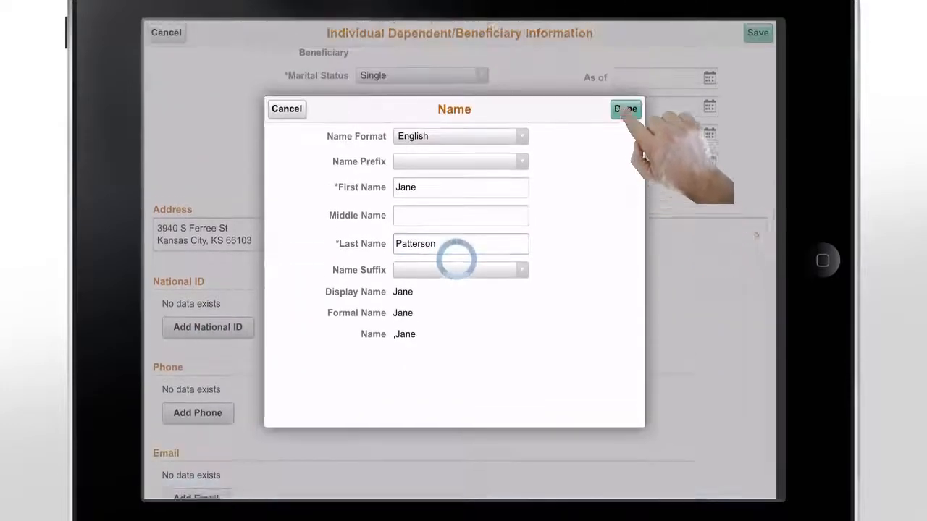
{"action": "left_click", "coordinate": [624, 107]}
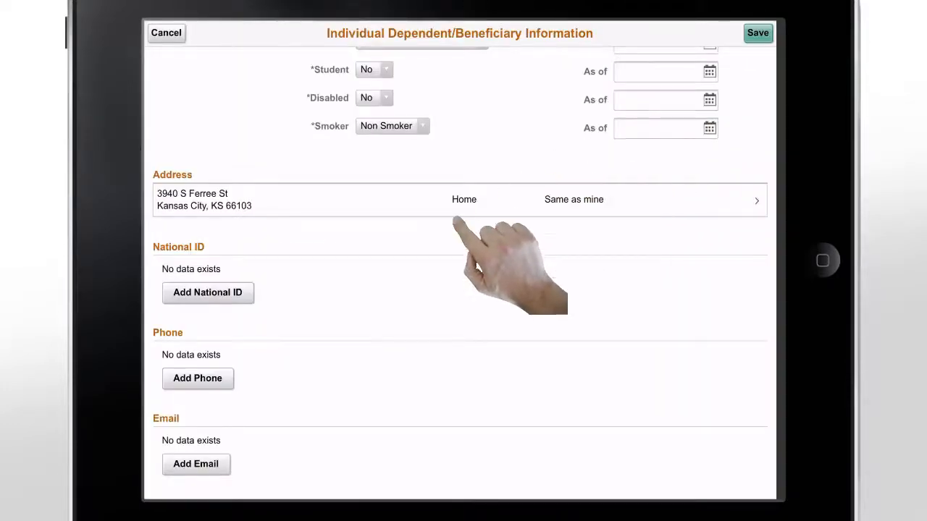
Add a Home phone for the spouse, reusing the employee's own number.
{"action": "left_click", "coordinate": [197, 378]}
{"action": "left_click", "coordinate": [431, 191]}
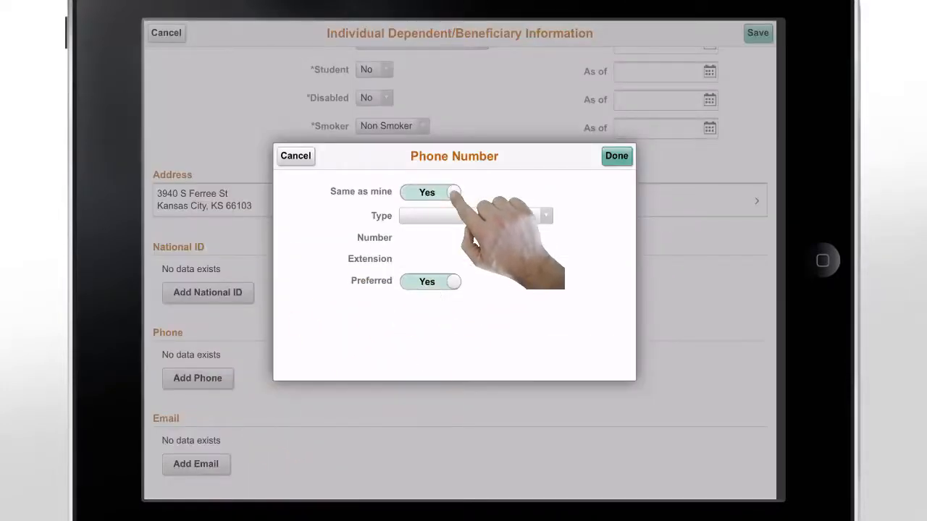
{"action": "left_click", "coordinate": [545, 216]}
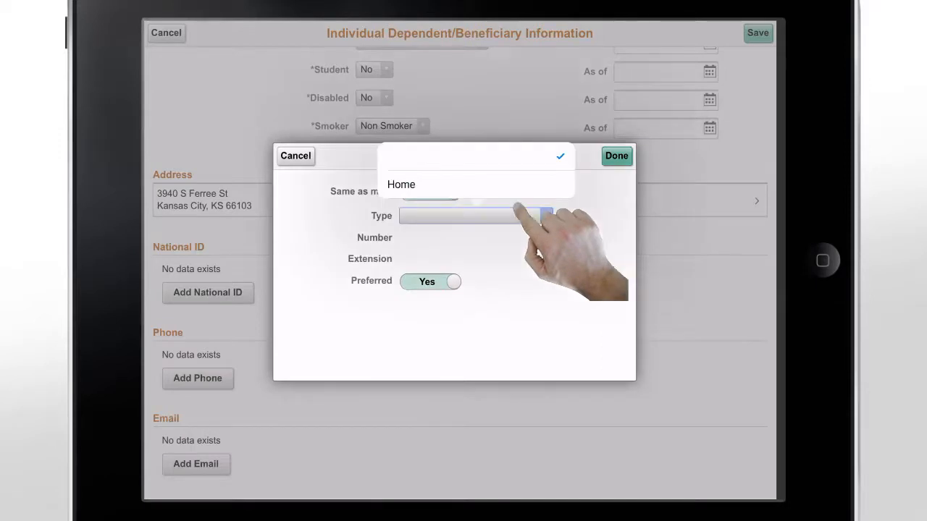
{"action": "left_click", "coordinate": [449, 185]}
{"action": "left_click", "coordinate": [616, 156]}
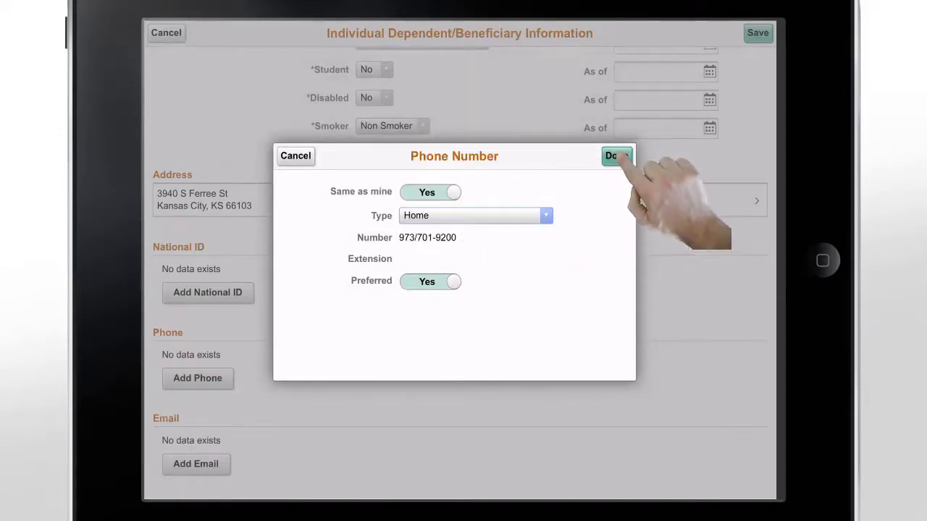
Add a Business email address for the spouse.
{"action": "left_click", "coordinate": [195, 464]}
{"action": "left_click", "coordinate": [544, 193]}
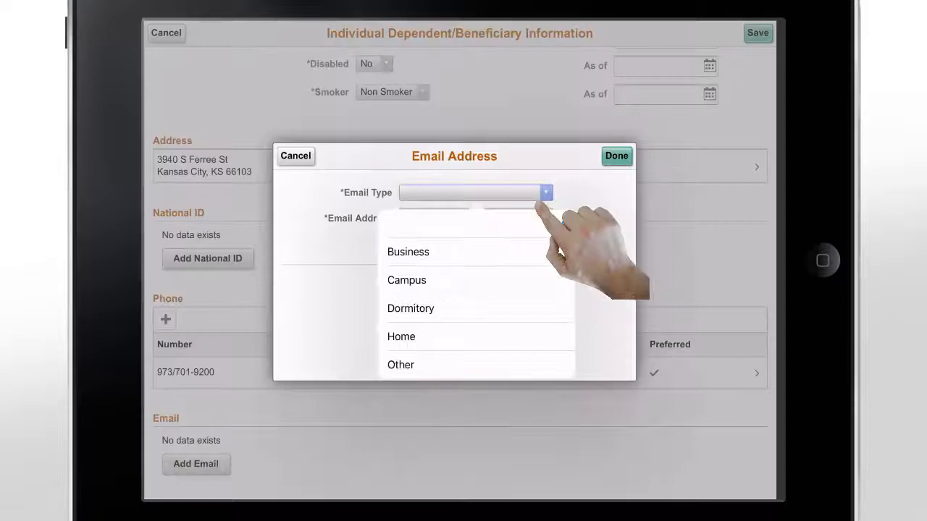
{"action": "left_click", "coordinate": [435, 252]}
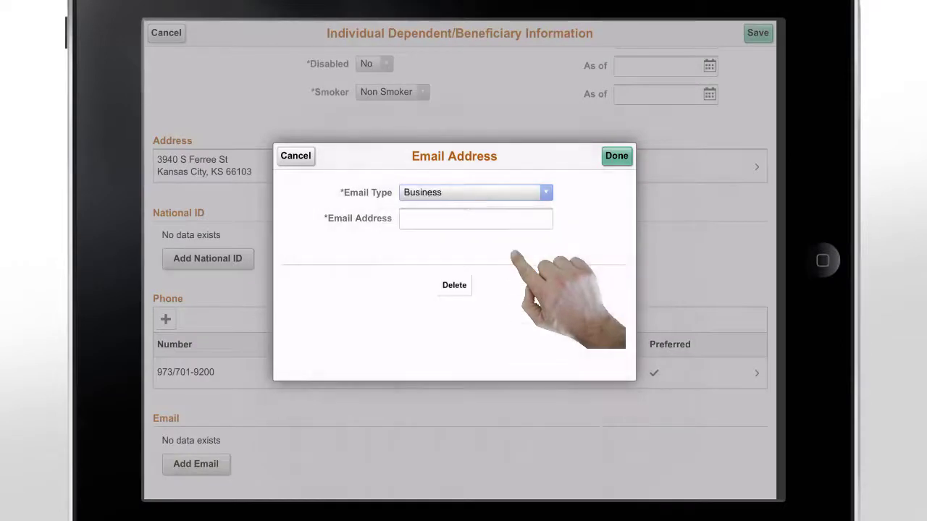
{"action": "left_click", "coordinate": [476, 217]}
{"action": "left_click", "coordinate": [616, 156]}
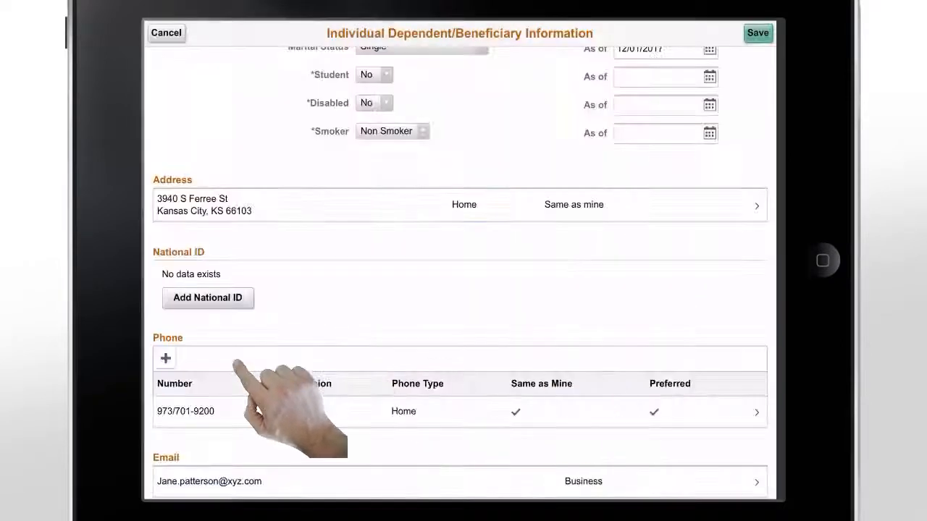
{"action": "left_click", "coordinate": [165, 359]}
{"action": "left_click", "coordinate": [545, 216]}
{"action": "left_click", "coordinate": [471, 275]}
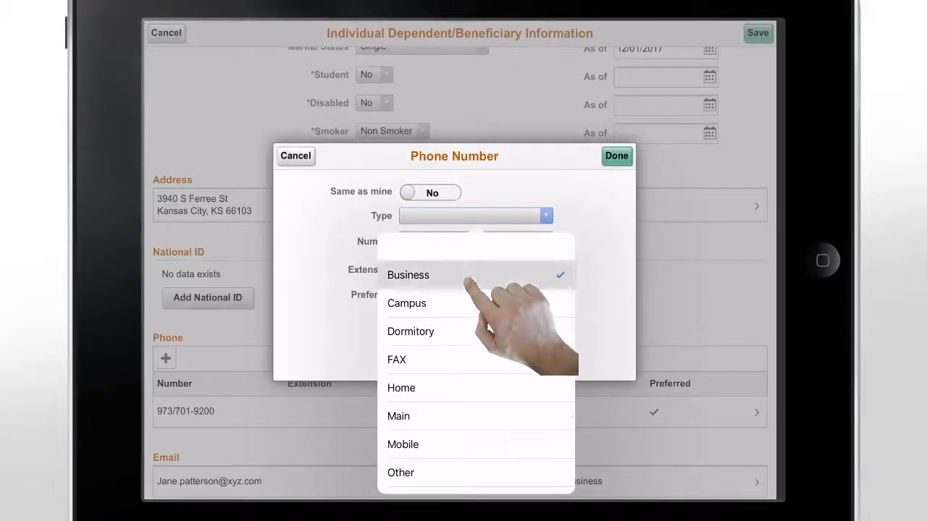
{"action": "left_click", "coordinate": [476, 241]}
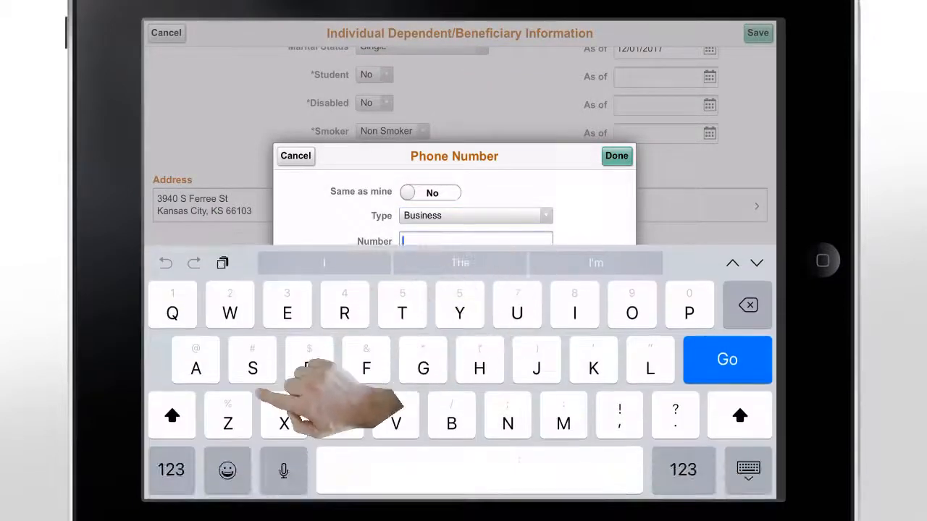
{"action": "left_click", "coordinate": [172, 469]}
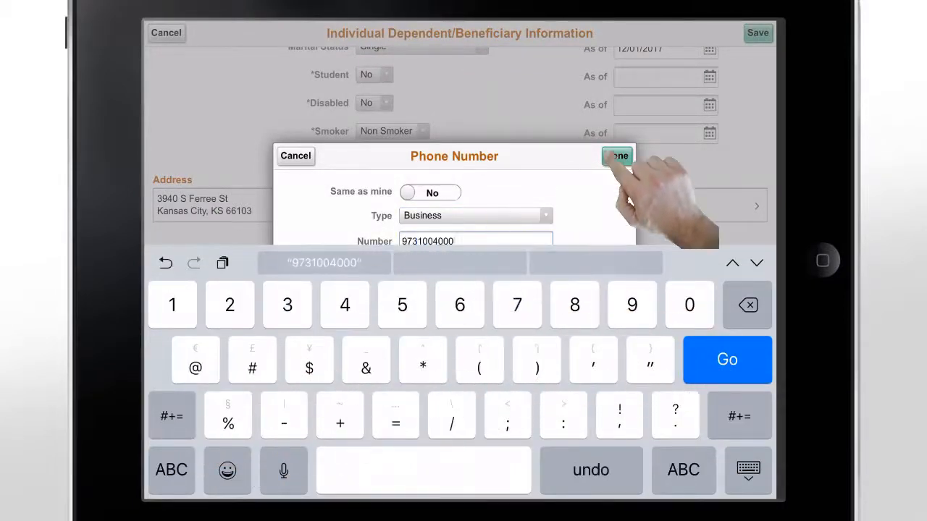
{"action": "left_click", "coordinate": [619, 155]}
{"action": "left_click", "coordinate": [758, 32]}
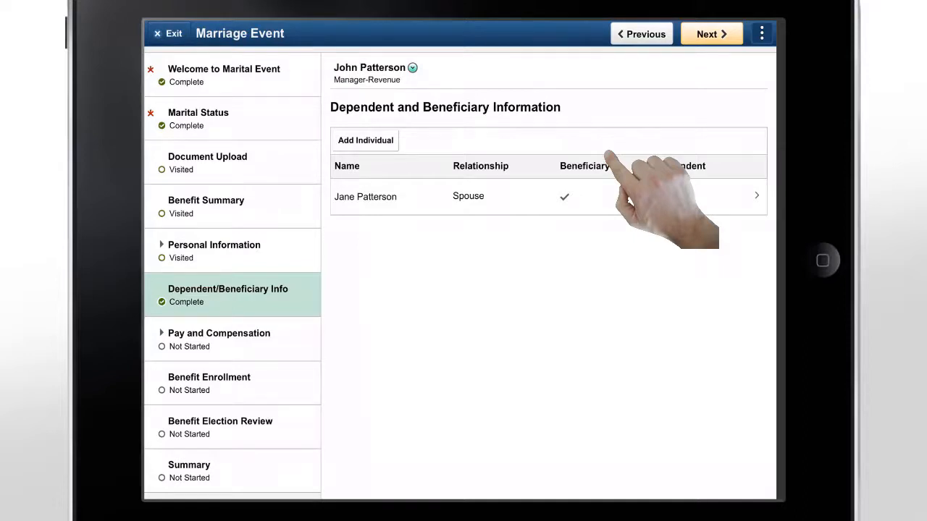
Go to the Benefit Election Review step of the Marriage Event.
{"action": "left_click", "coordinate": [762, 34]}
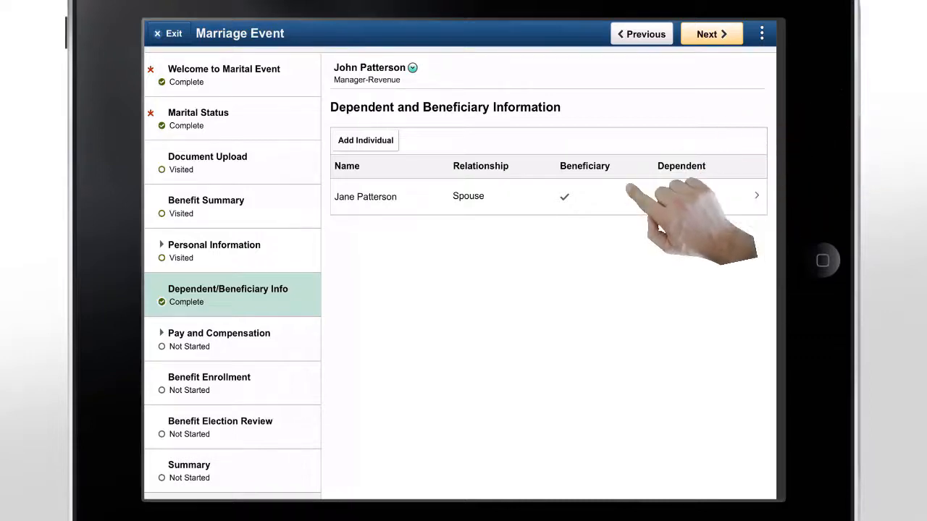
{"action": "left_click", "coordinate": [239, 427]}
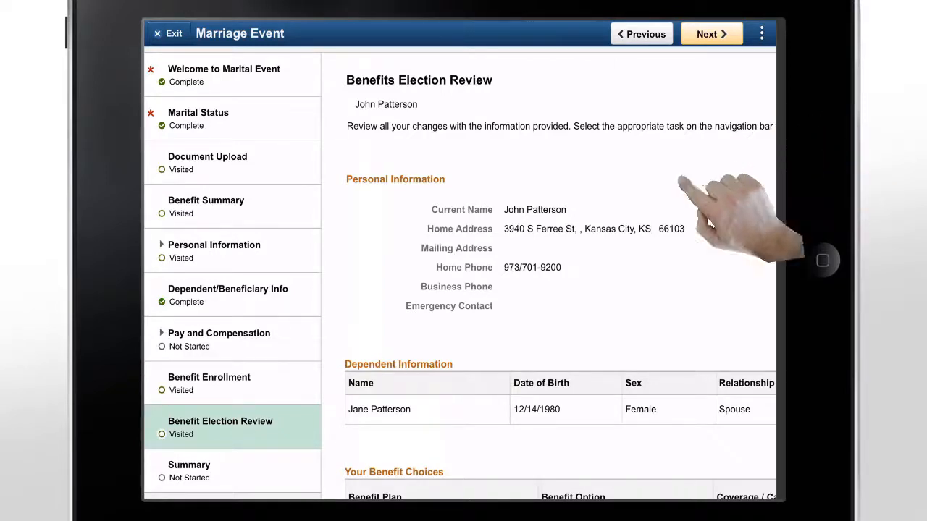
Go to the Summary step showing the congratulations message and step statuses.
{"action": "left_click", "coordinate": [188, 470]}
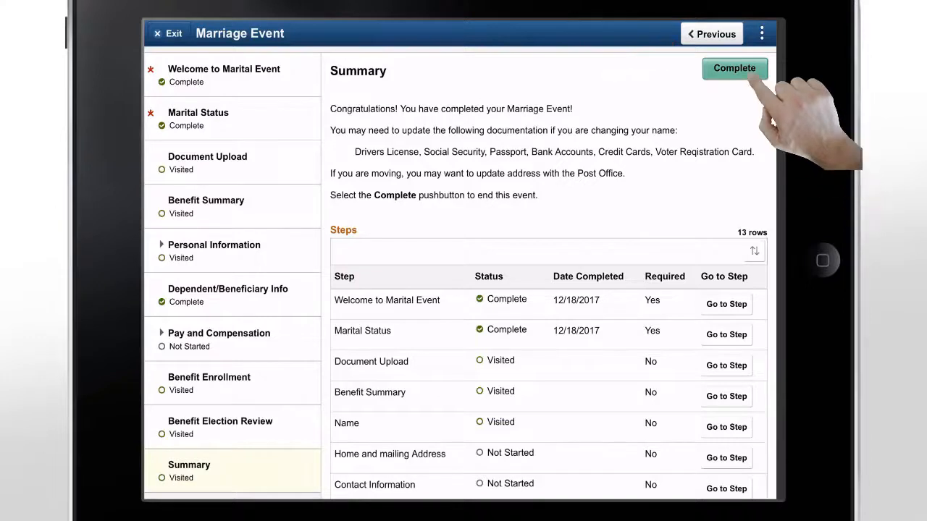
Complete the Marriage Event and return to the Life Events page.
{"action": "left_click", "coordinate": [734, 68]}
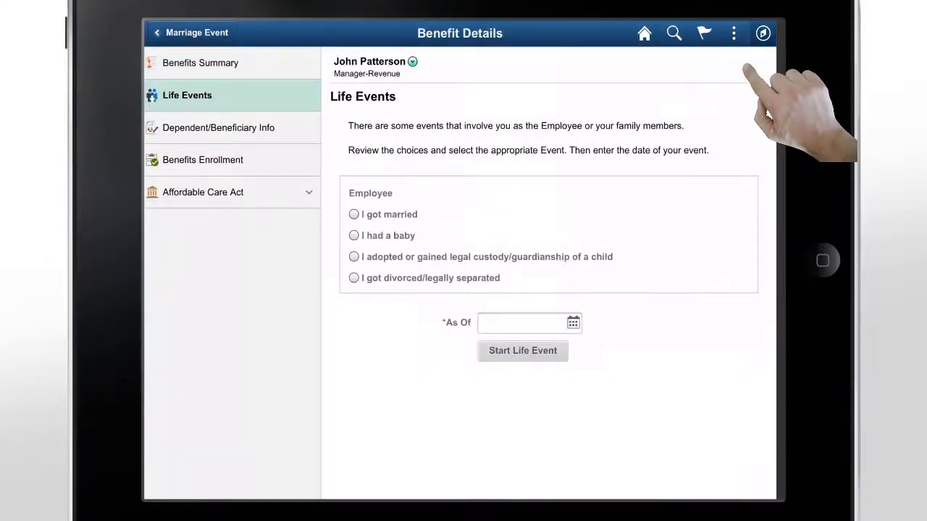